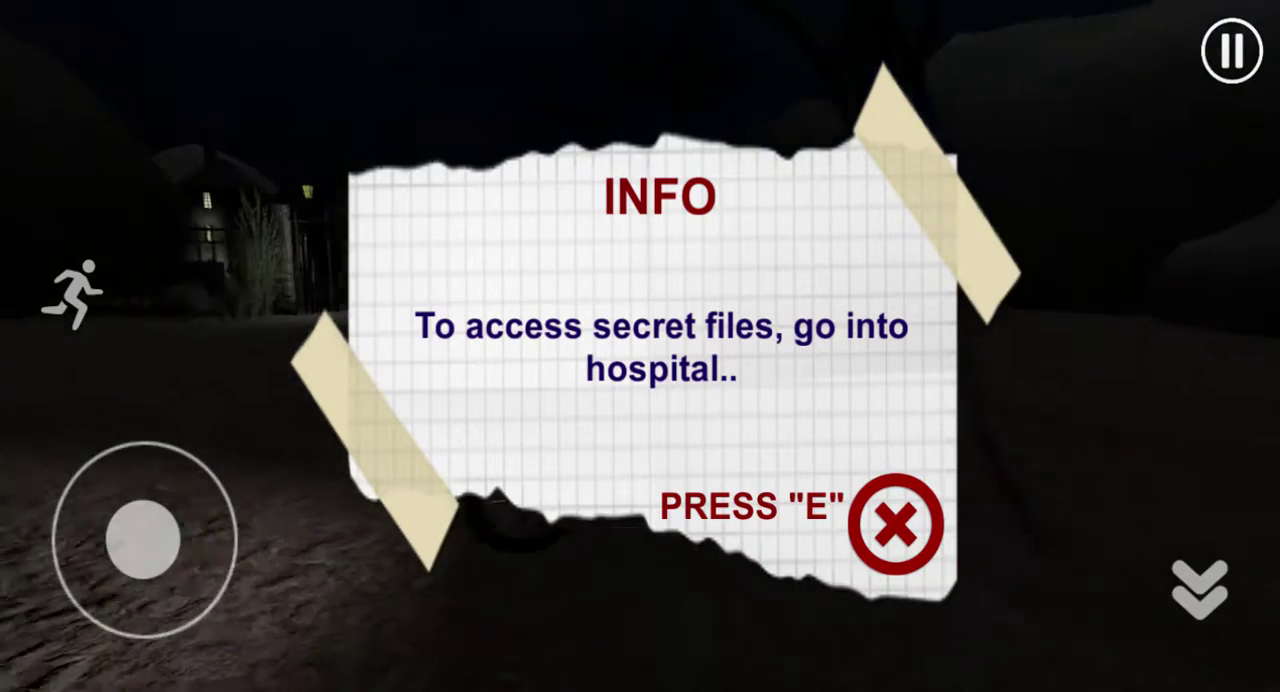
Close the INFO note saying the secret files are inside the hospital
key(e)
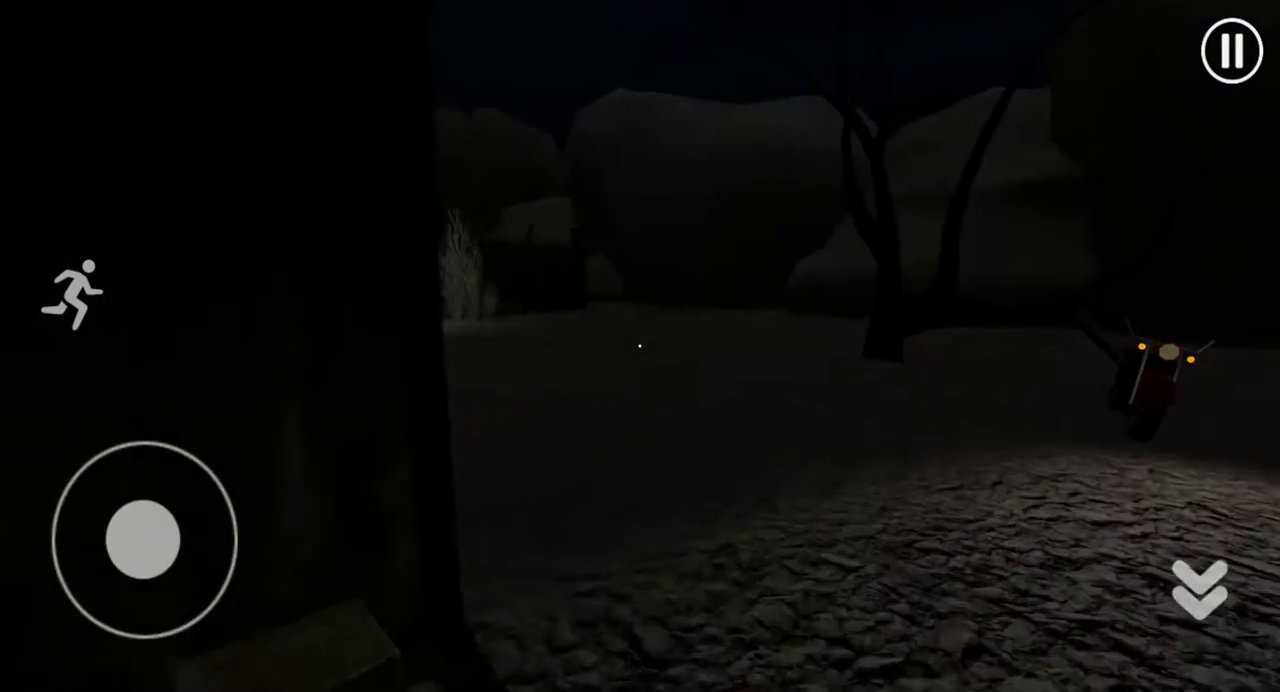
Pause the game in the dark grounds near the motorbike and trees
key(Escape)
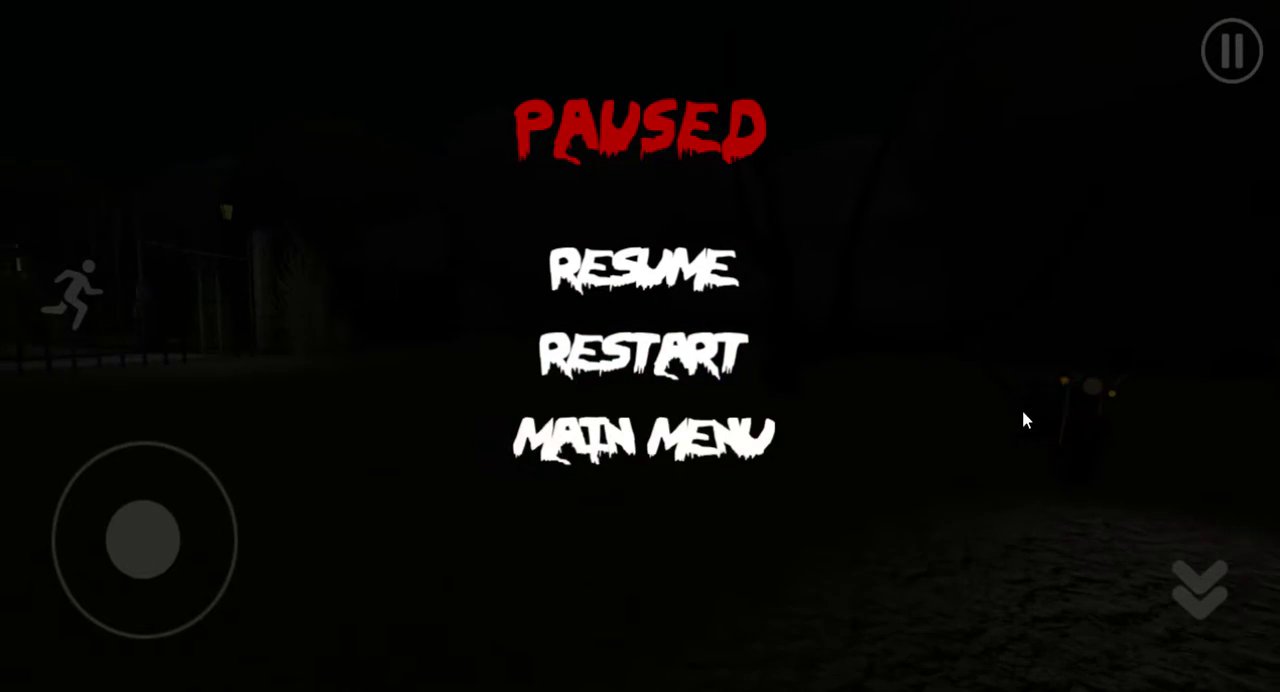
Resume, explore the tiled courtyard and closed wooden door, then pause again
click(642, 280)
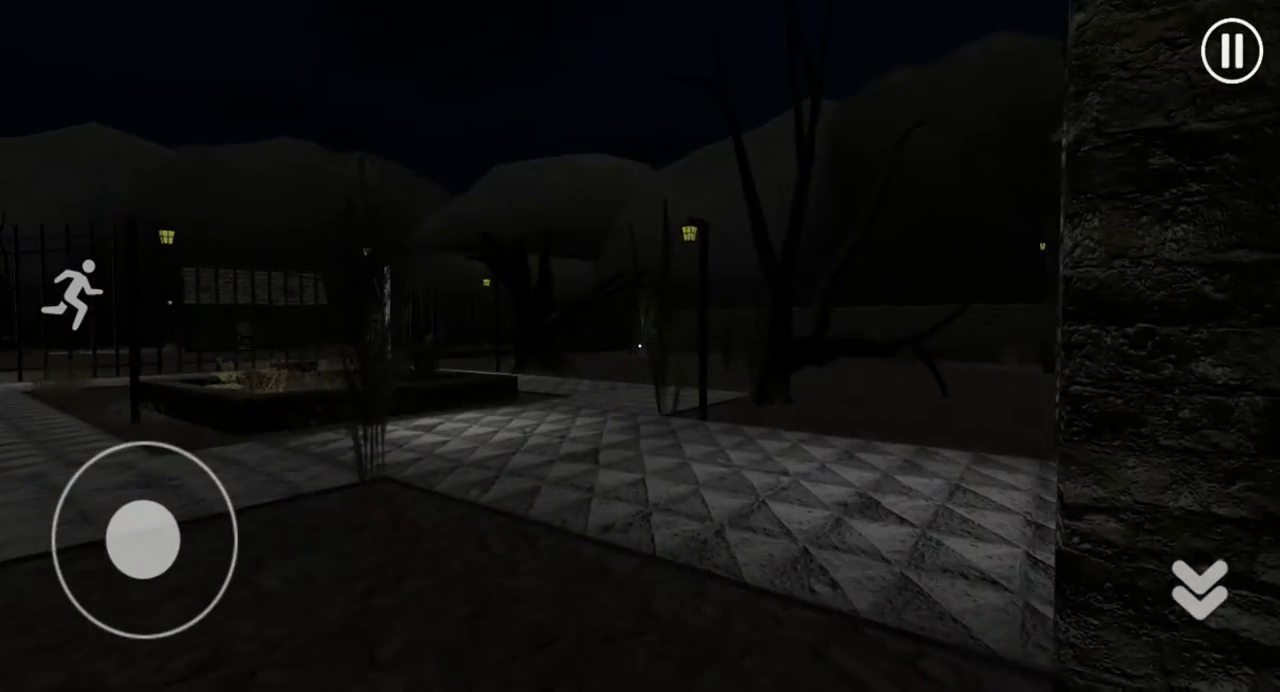
key(Escape)
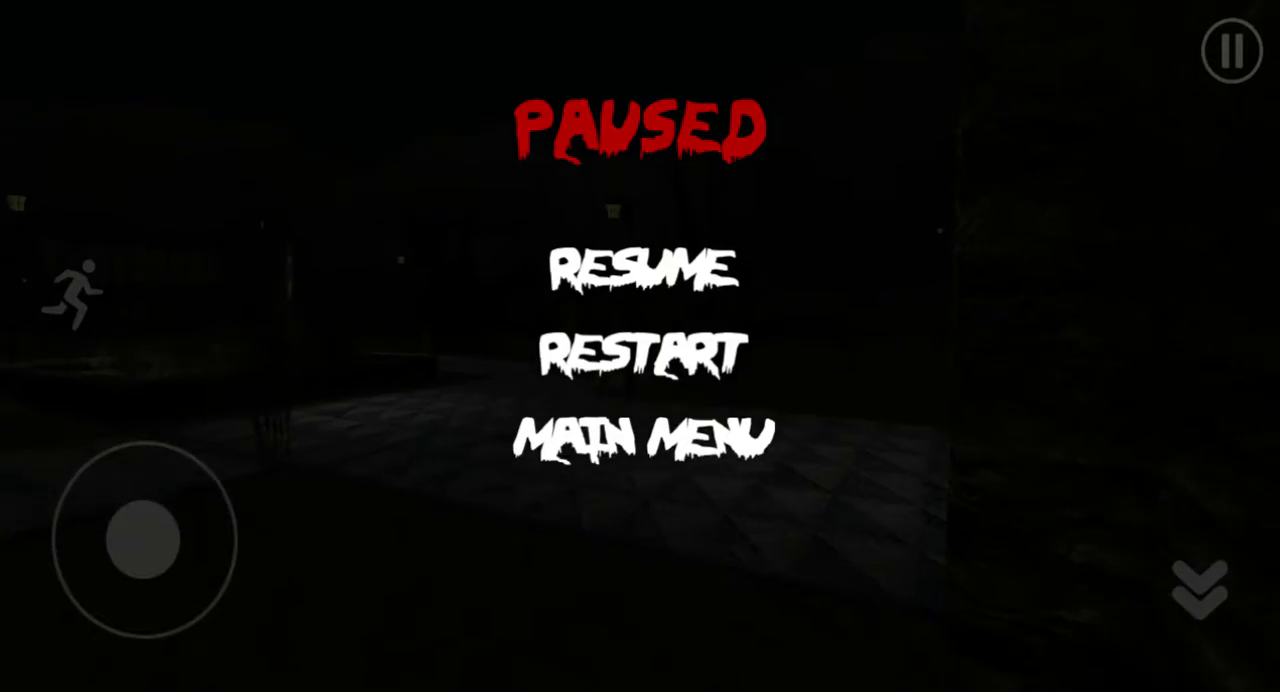
Resume and walk past the wooden door, through the archway, to the stone building's door
click(640, 268)
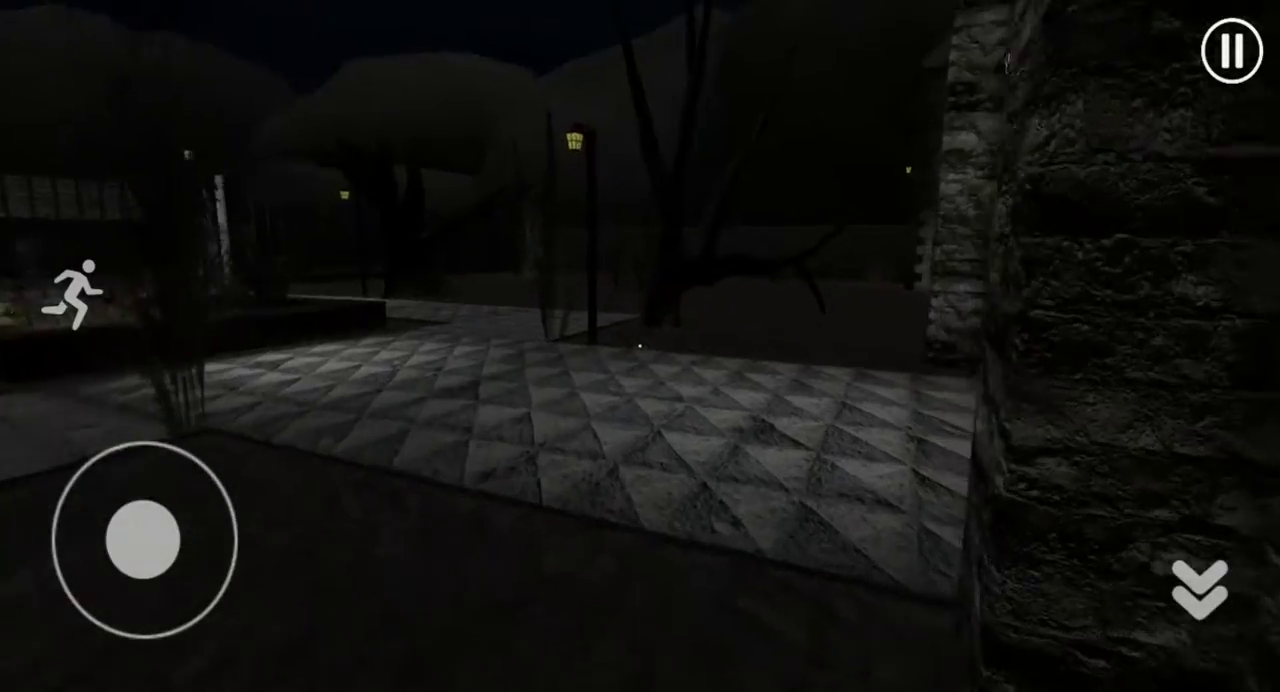
key(w)
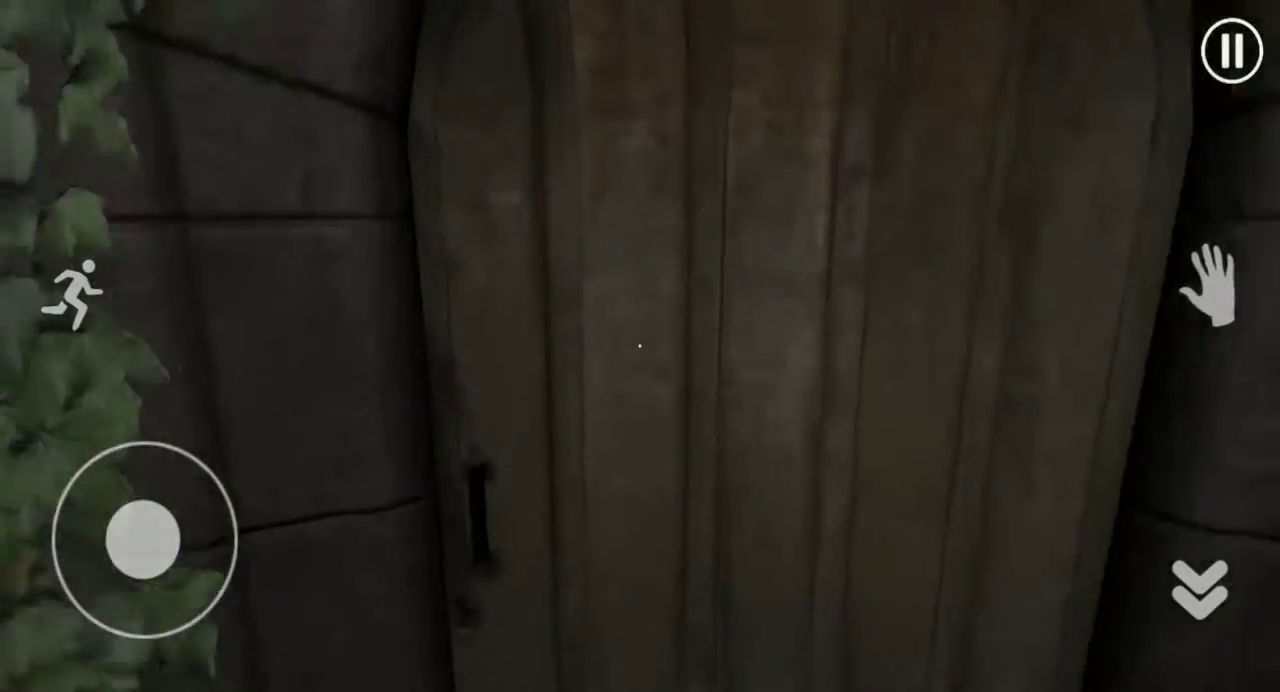
mouse_move(640, 346)
mouse_down()
mouse_move(900, 346)
mouse_move(640, 346)
mouse_up()
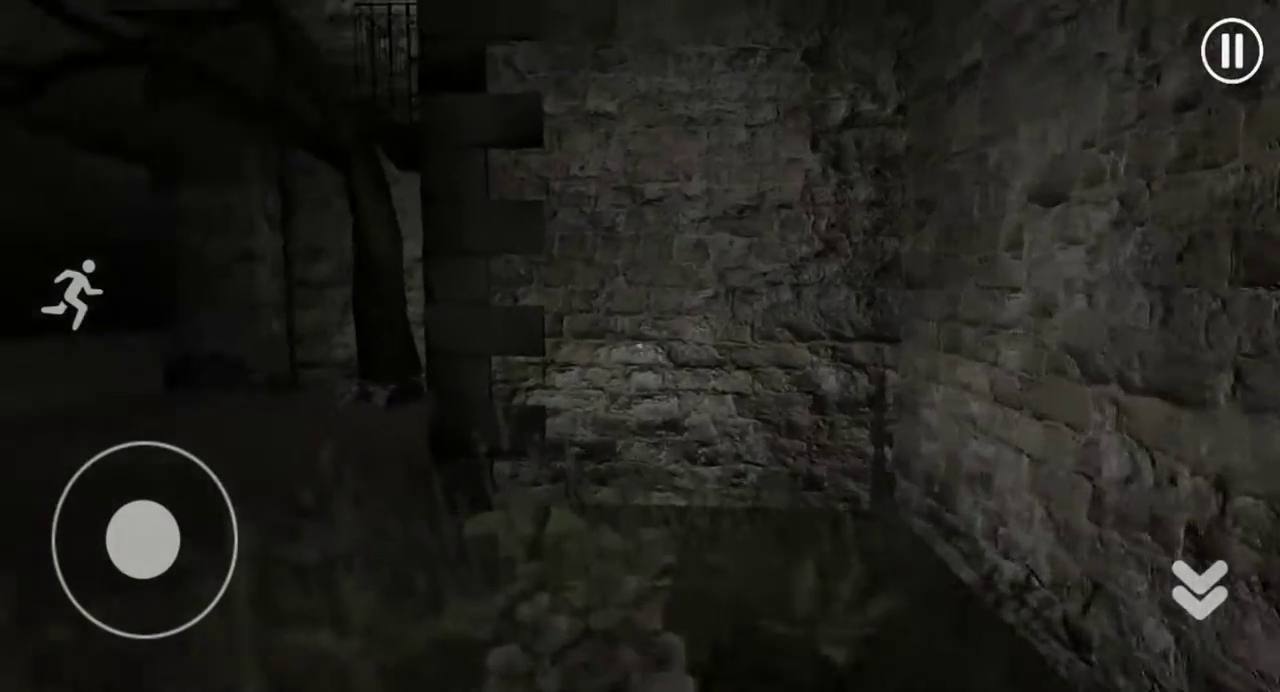
key(w)
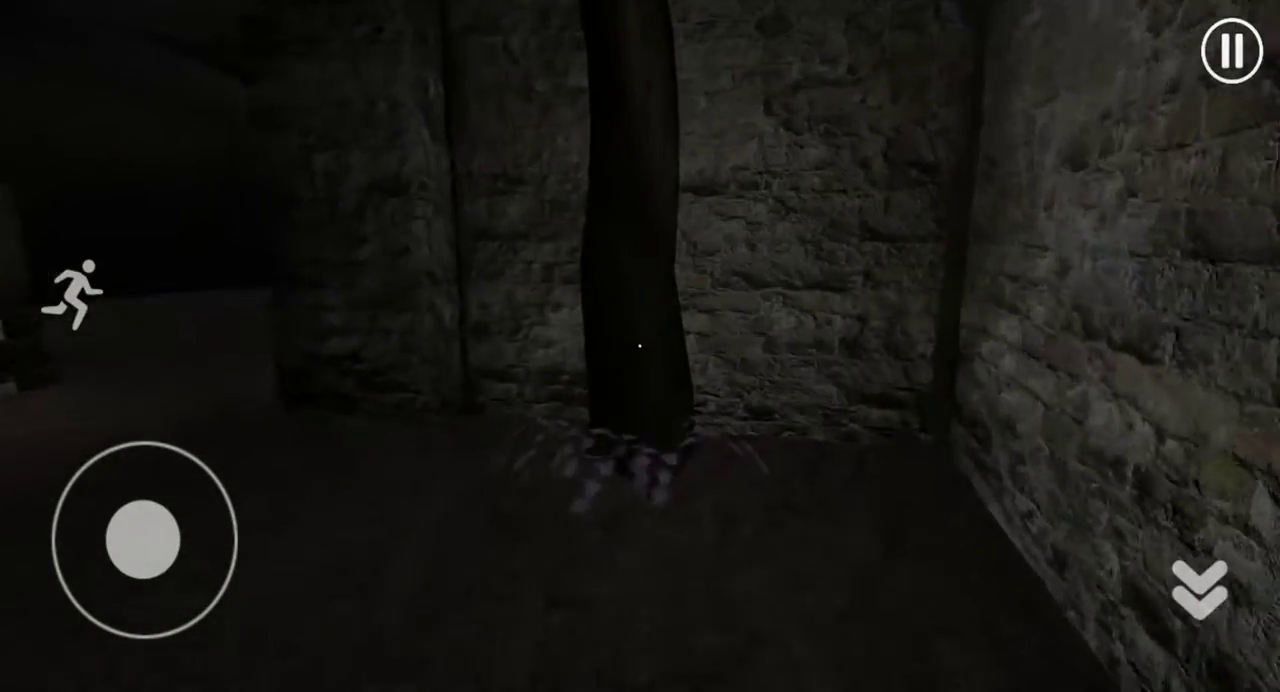
mouse_move(640, 346)
mouse_down()
mouse_move(900, 346)
mouse_move(500, 346)
mouse_up()
key(w)
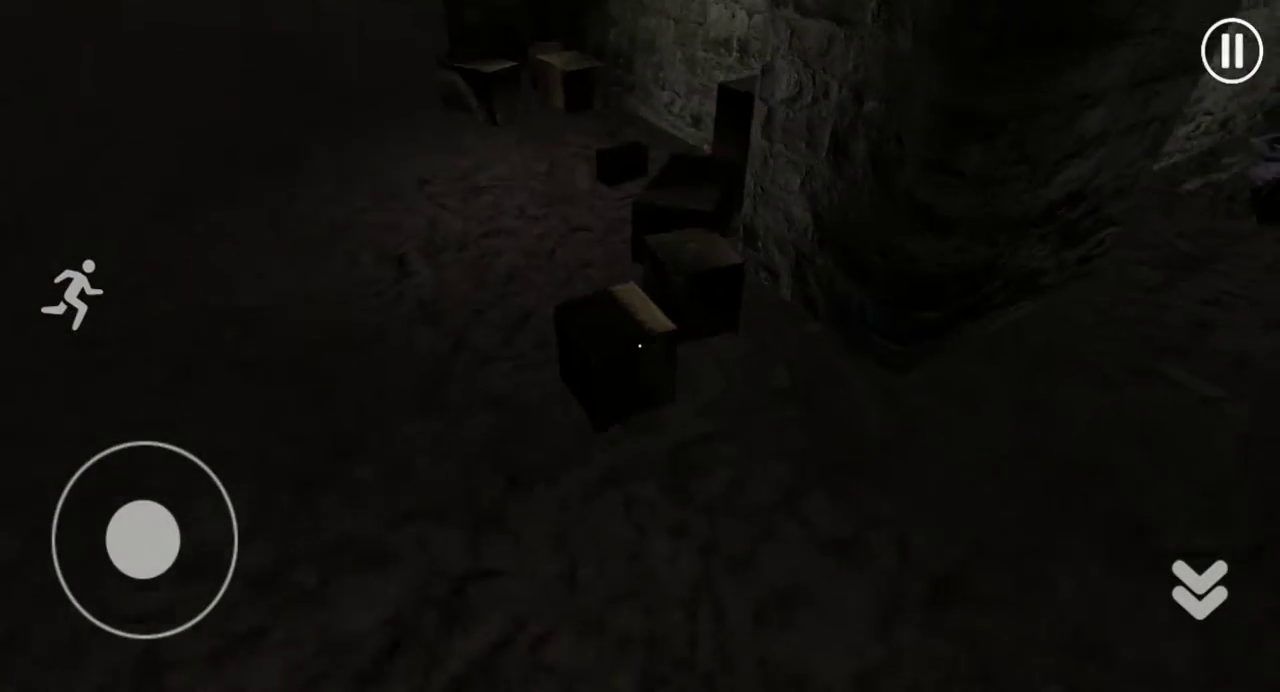
Look around the dark crate room, then enter the lit hut with the table
drag(900, 346, 400, 346)
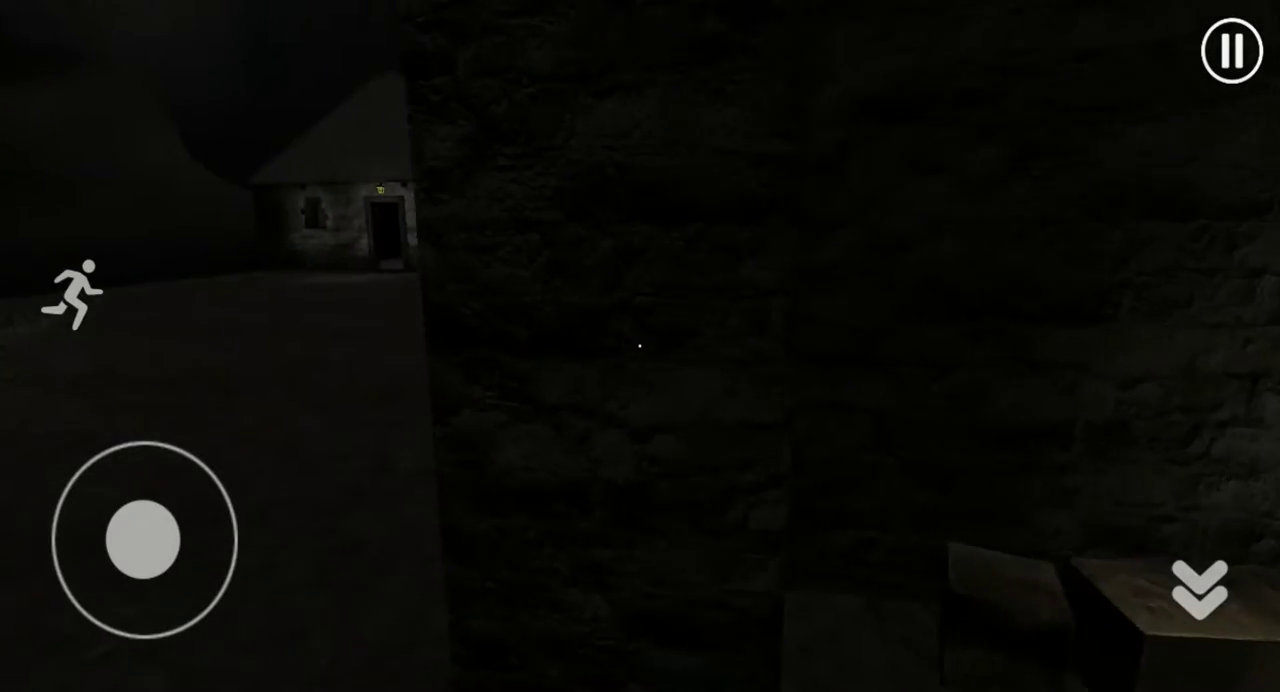
drag(800, 346, 560, 346)
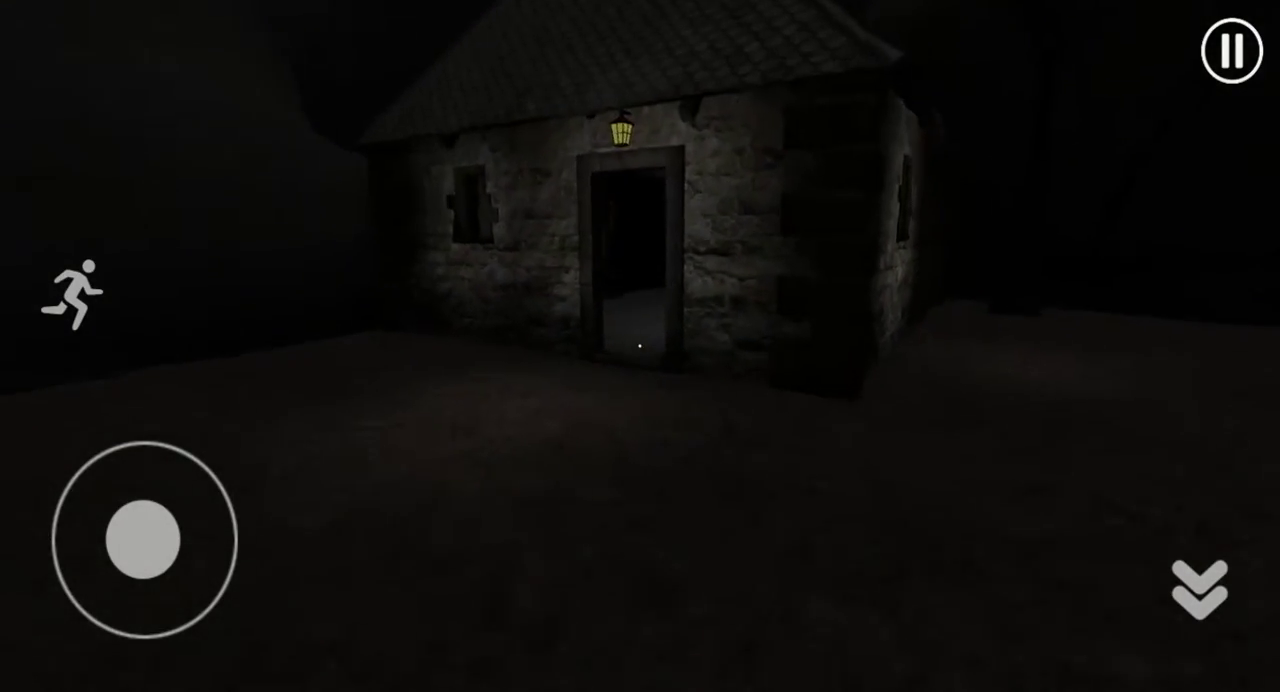
drag(800, 346, 500, 346)
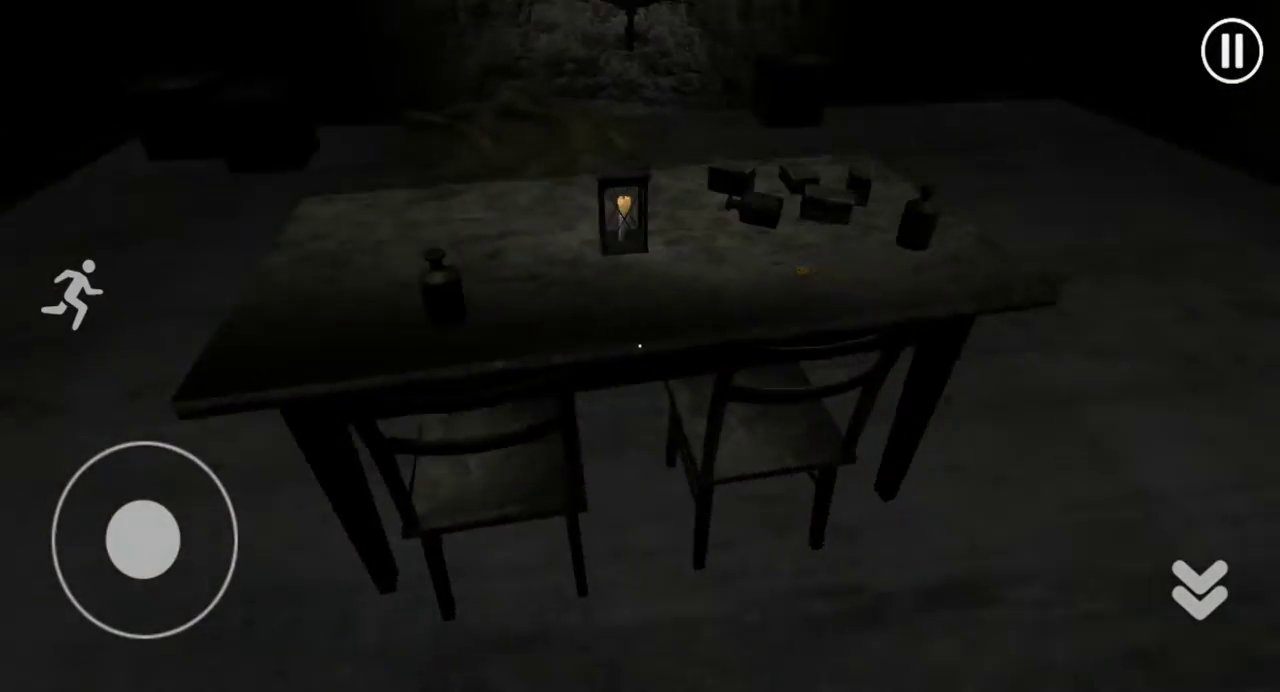
Take the golden key from the hut's table, then turn toward the bed
drag(800, 346, 560, 420)
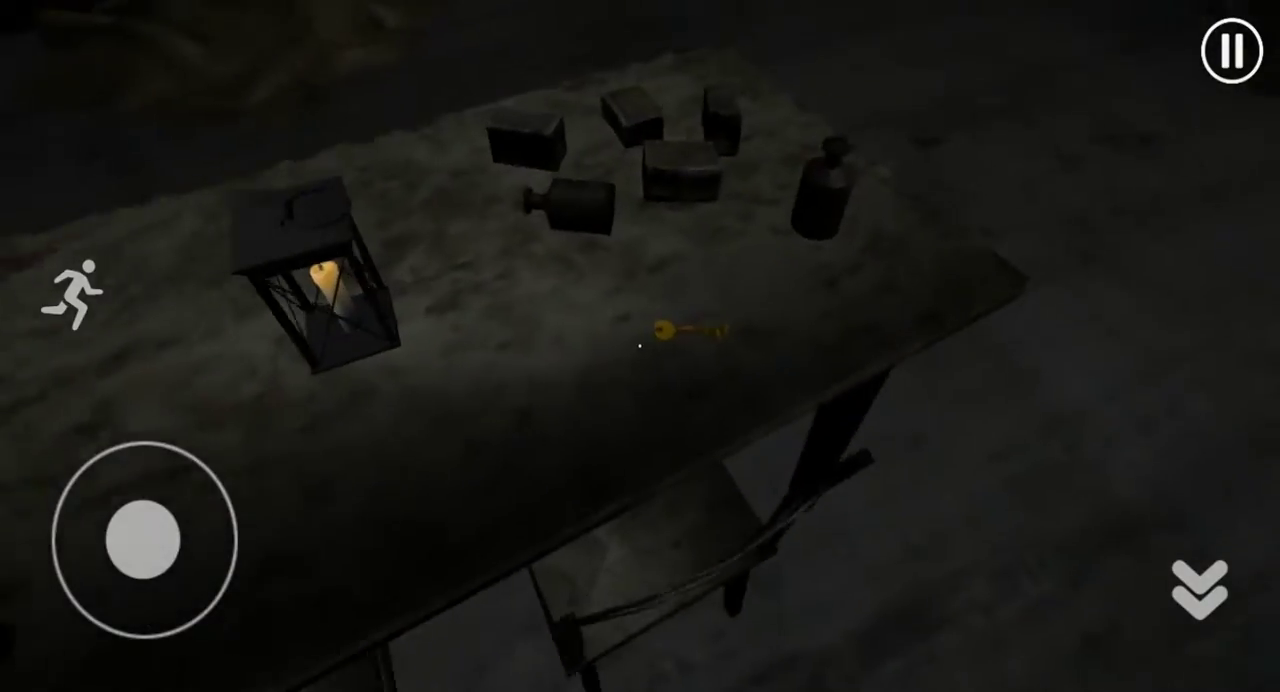
drag(800, 346, 720, 370)
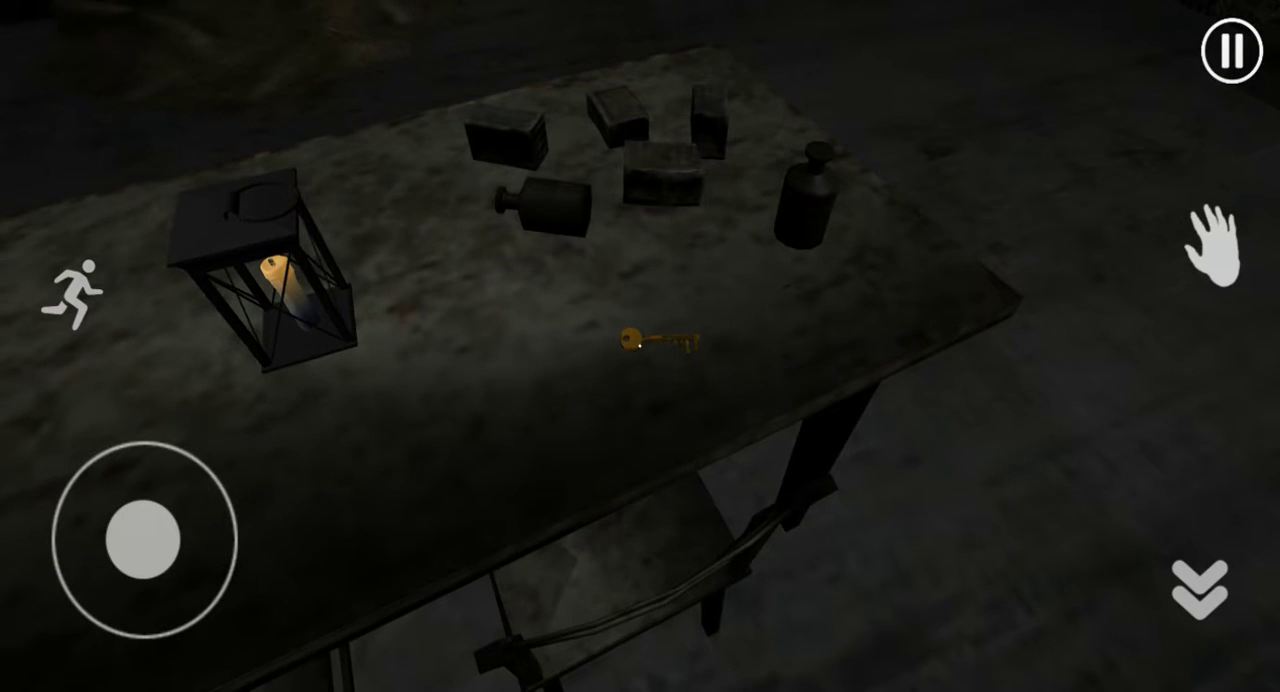
drag(800, 346, 500, 300)
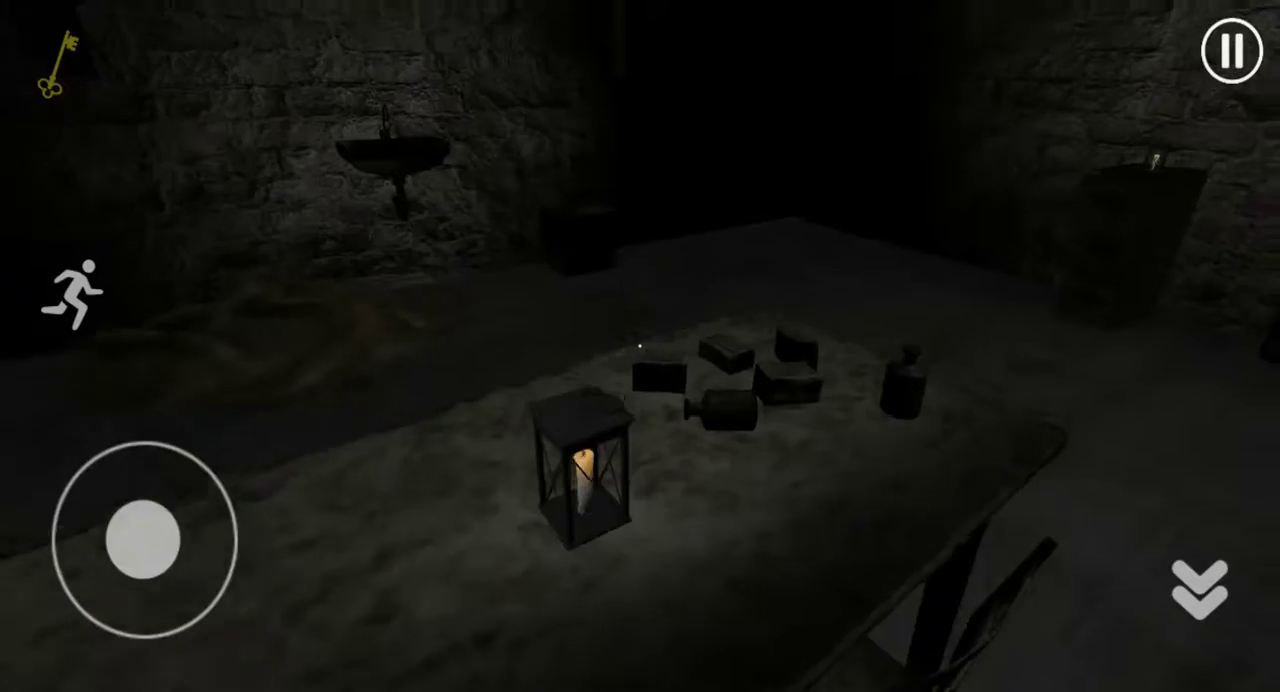
drag(800, 346, 500, 346)
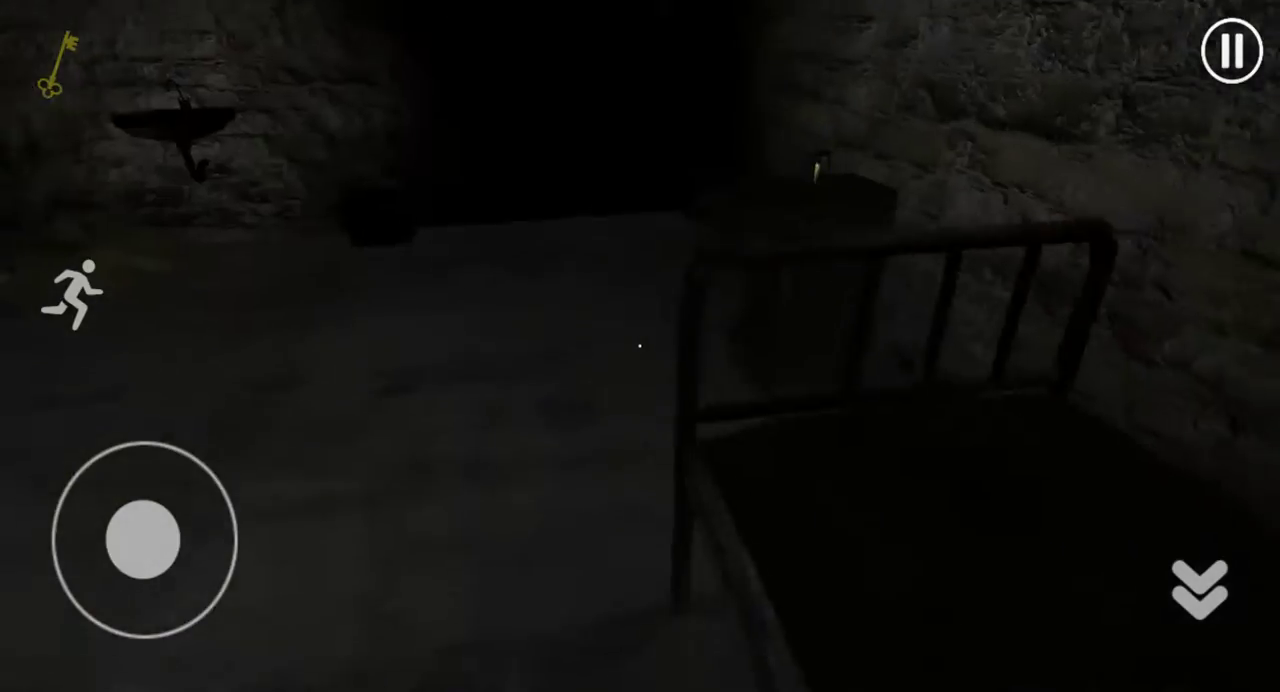
Look past the candle box and sink wall to face the room's doorway
drag(800, 346, 500, 346)
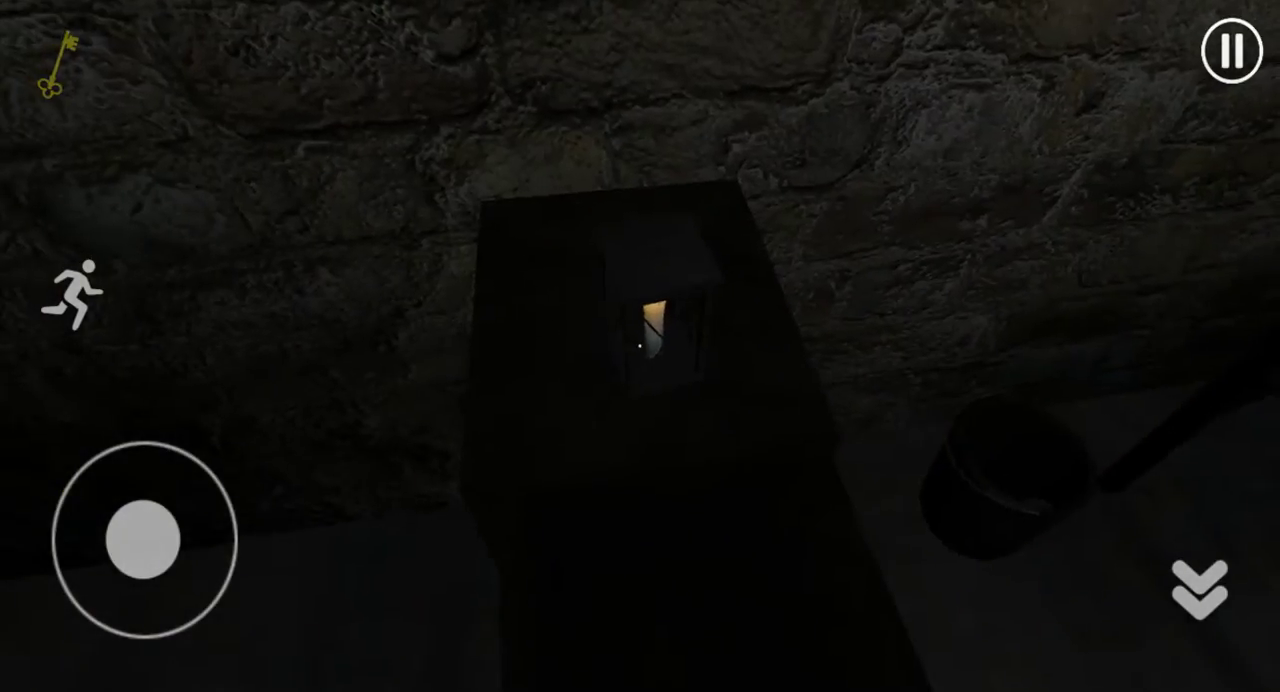
drag(800, 346, 500, 346)
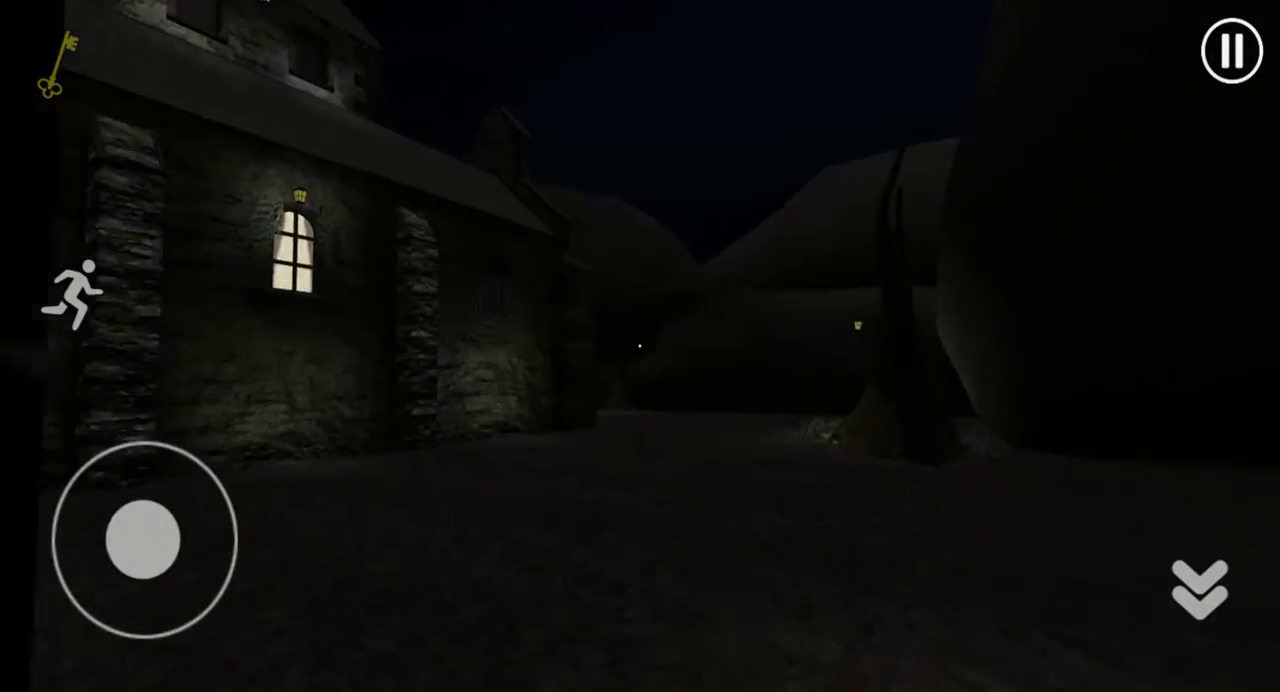
drag(800, 346, 500, 346)
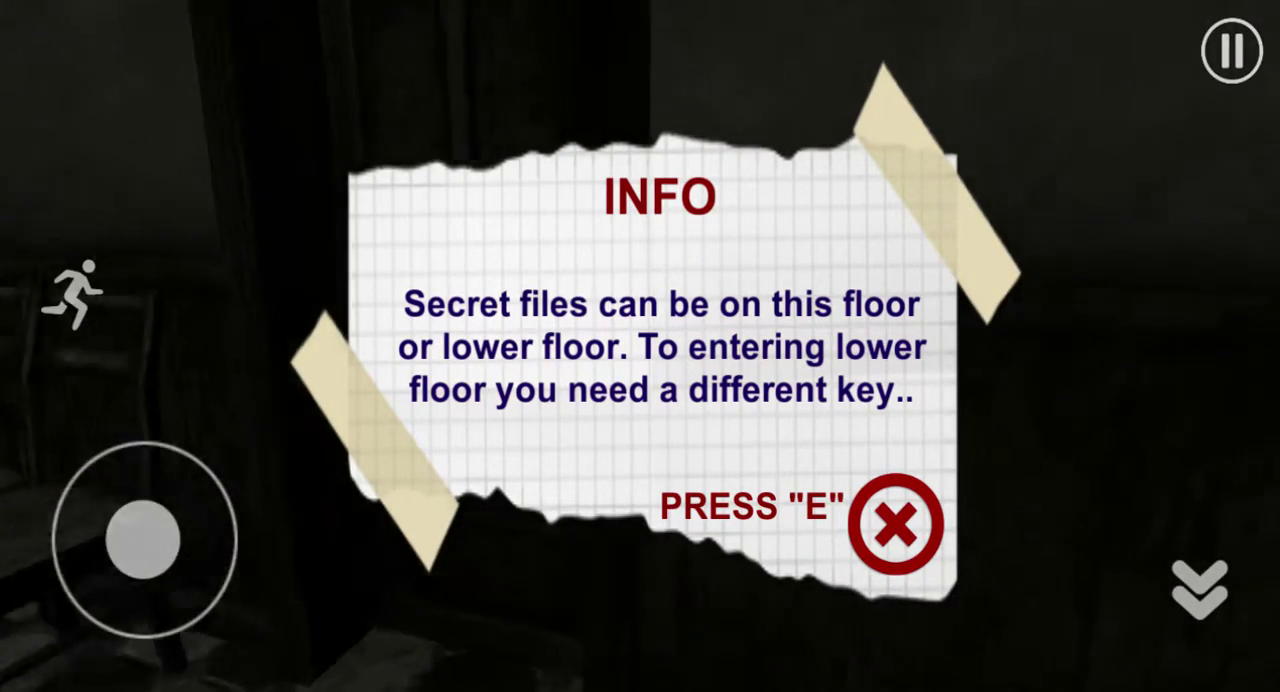
Close the INFO note about the lower-floor key
key(e)
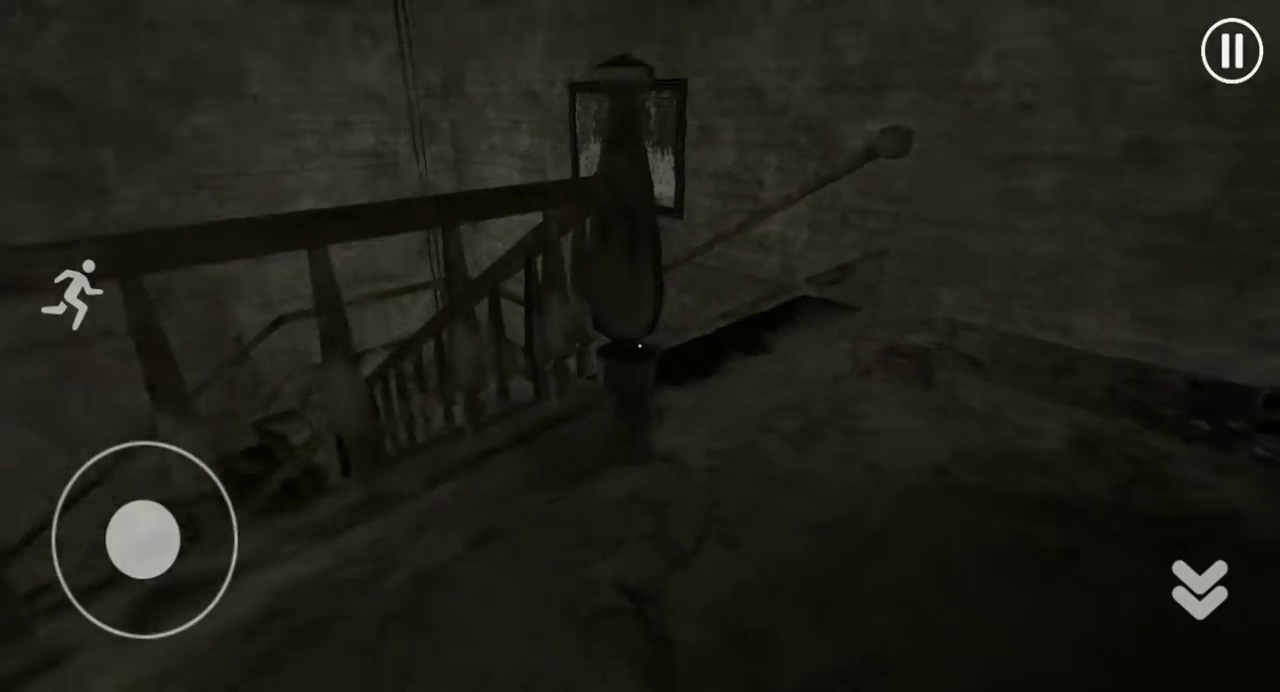
Turn from the top landing to look down into the concrete stairwell
drag(800, 350, 500, 250)
Descend the stairs into the basement and approach the curtains and covered bed
drag(800, 350, 500, 250)
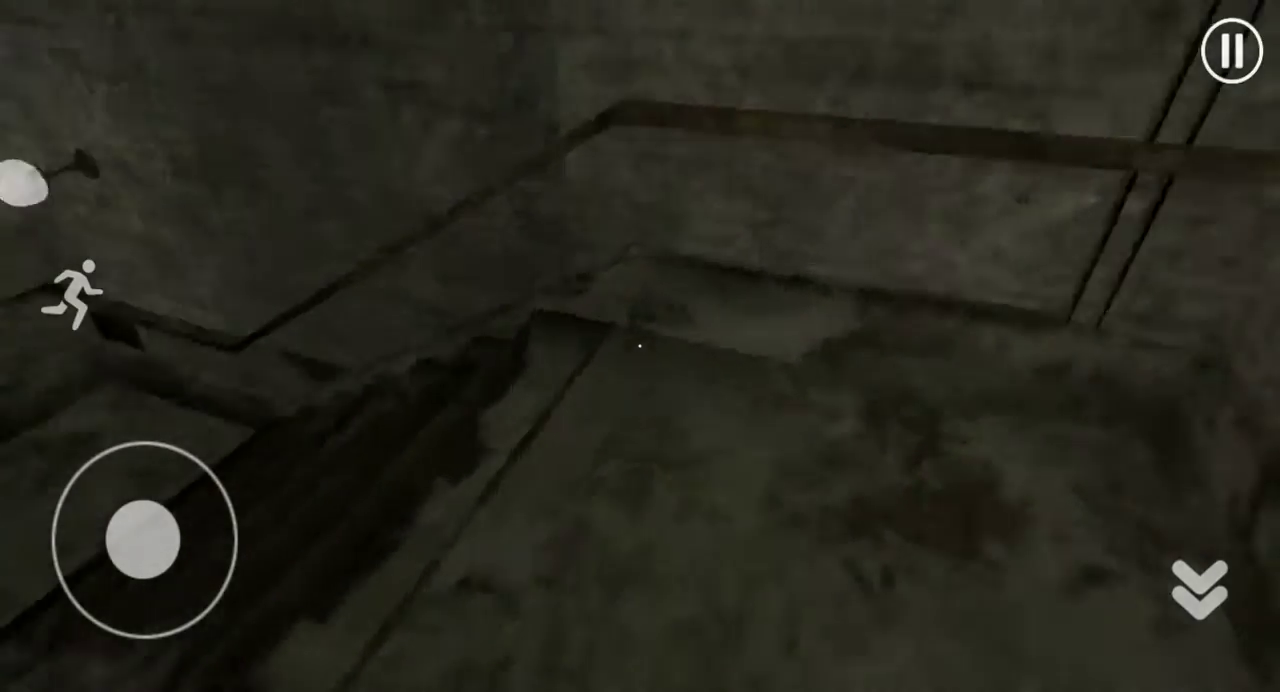
drag(800, 350, 600, 250)
drag(800, 350, 600, 300)
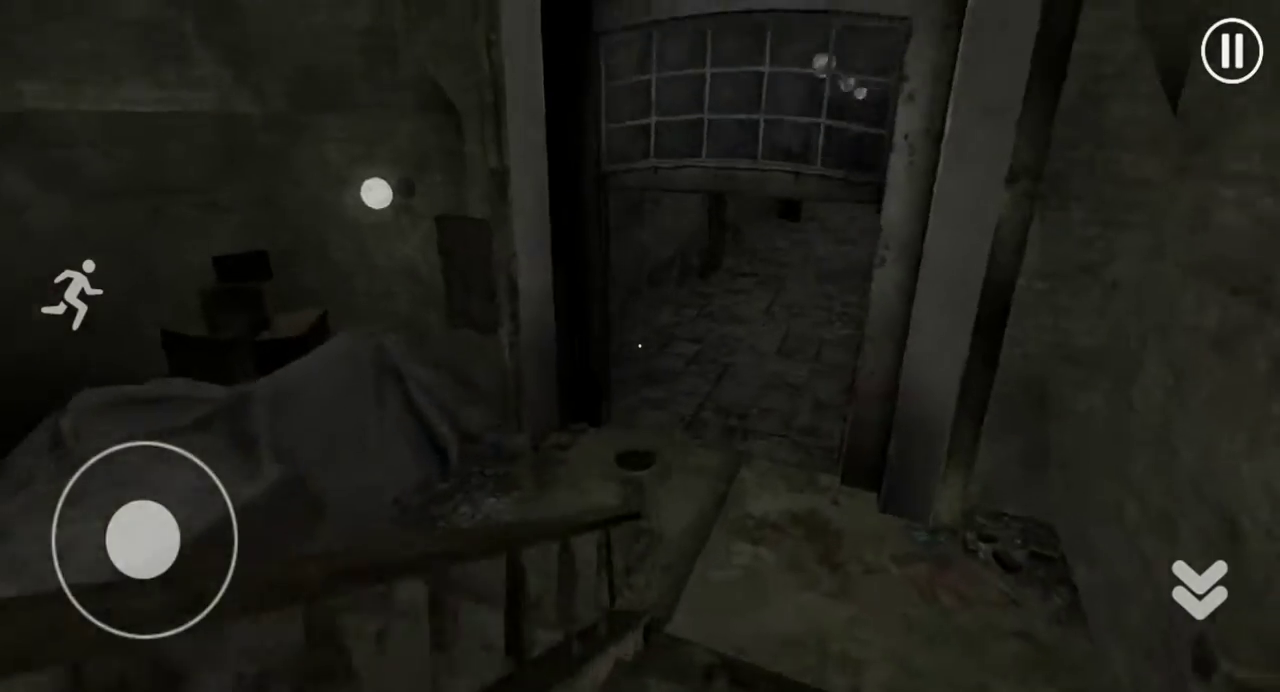
drag(800, 350, 600, 300)
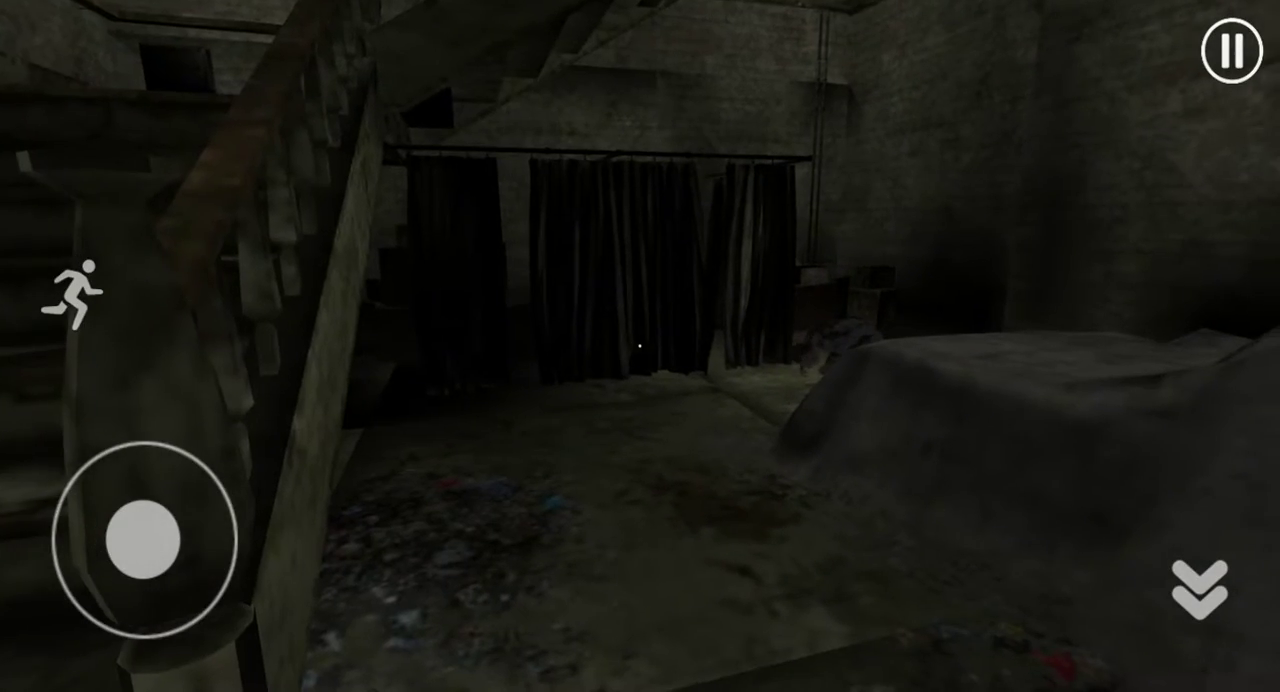
drag(800, 350, 600, 340)
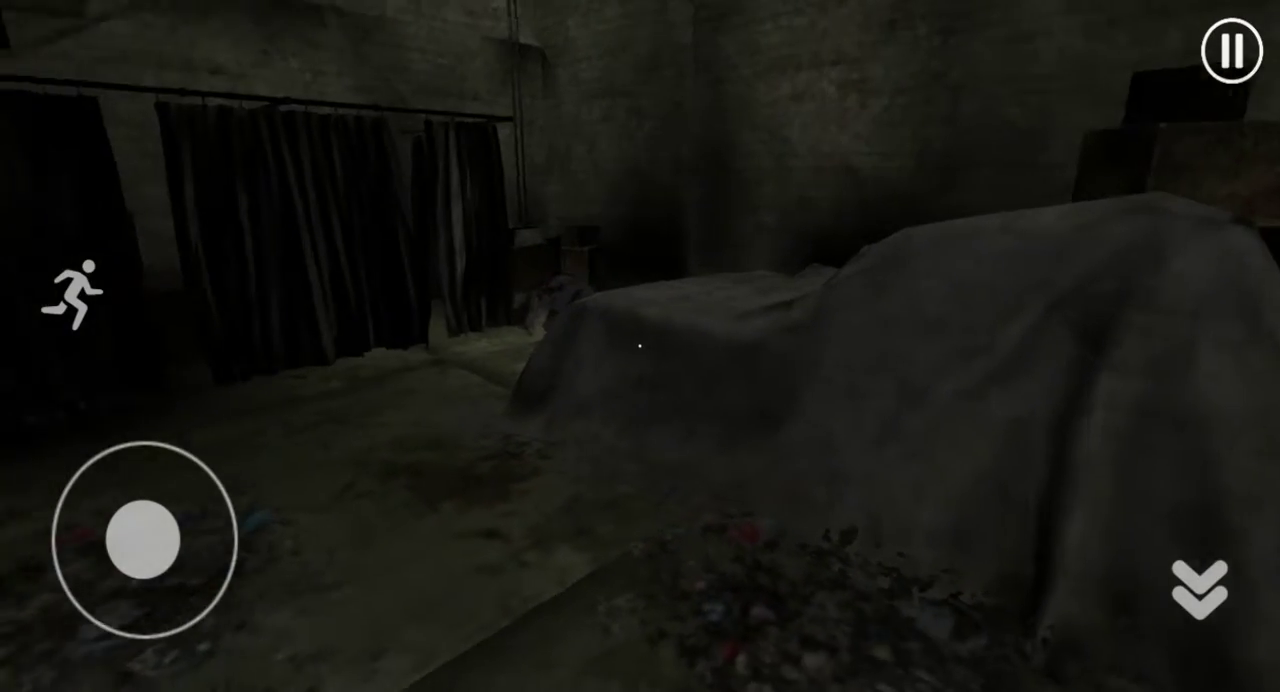
drag(700, 350, 850, 350)
drag(145, 540, 145, 480)
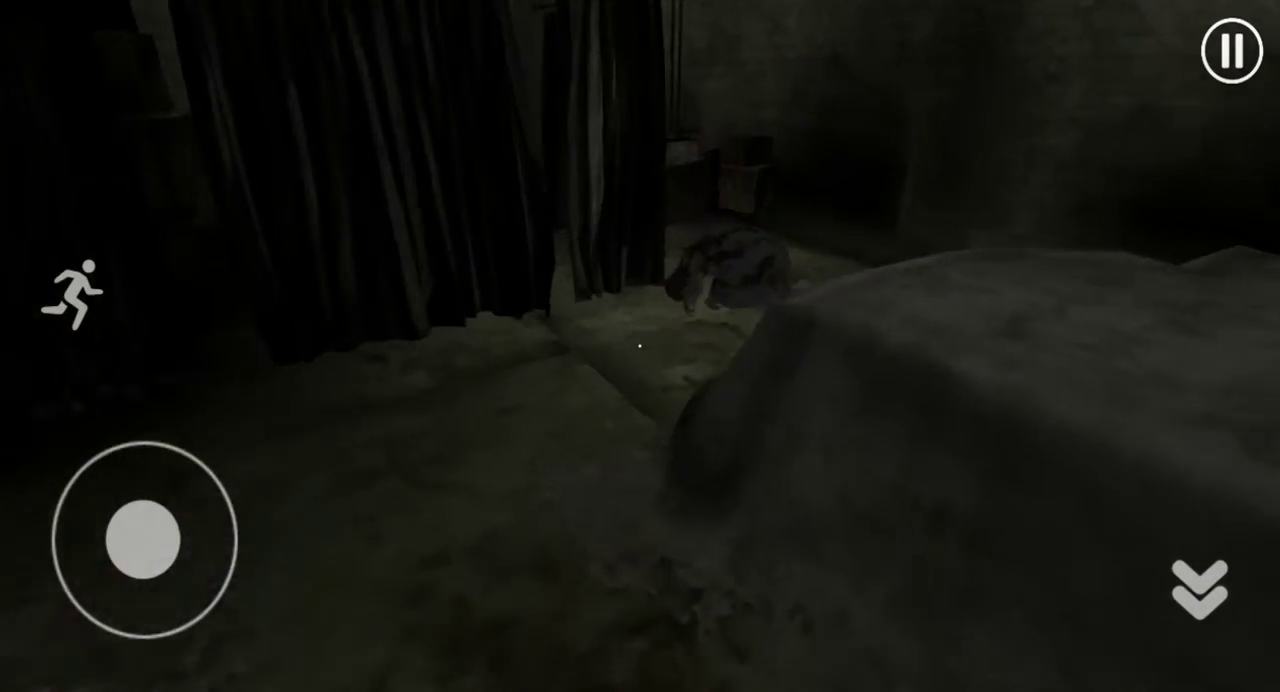